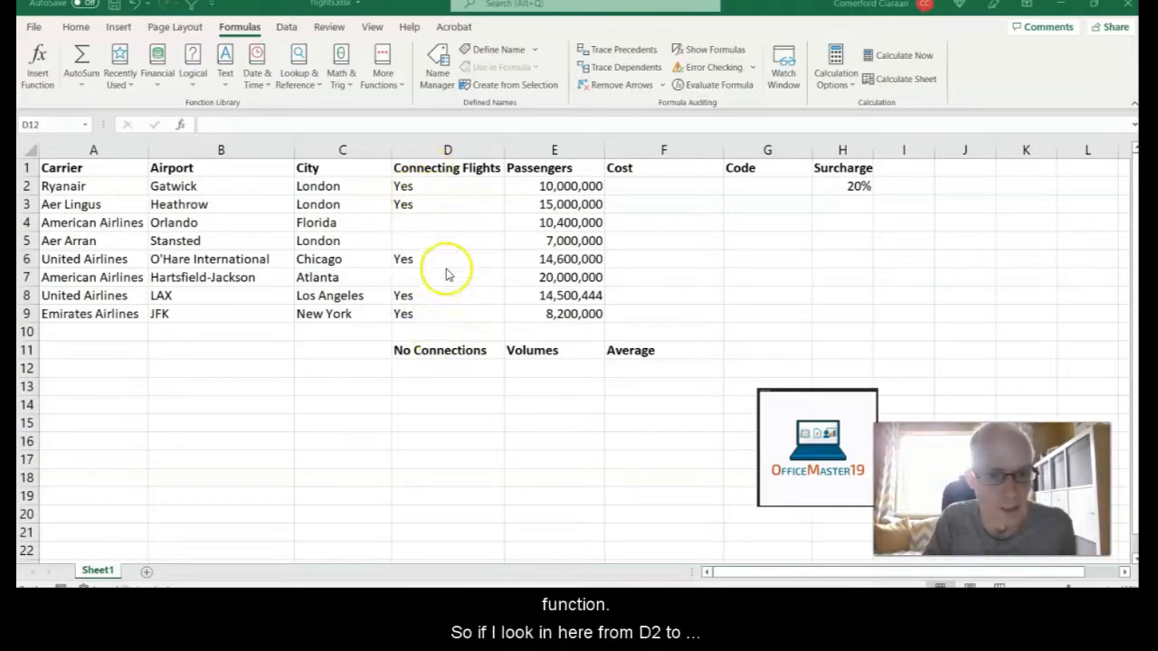
Step: Count the blank Connecting Flights cells in D12 with the formula =COUNTBLANK(D2:D9)
click(426, 184)
drag(425, 184, 416, 308)
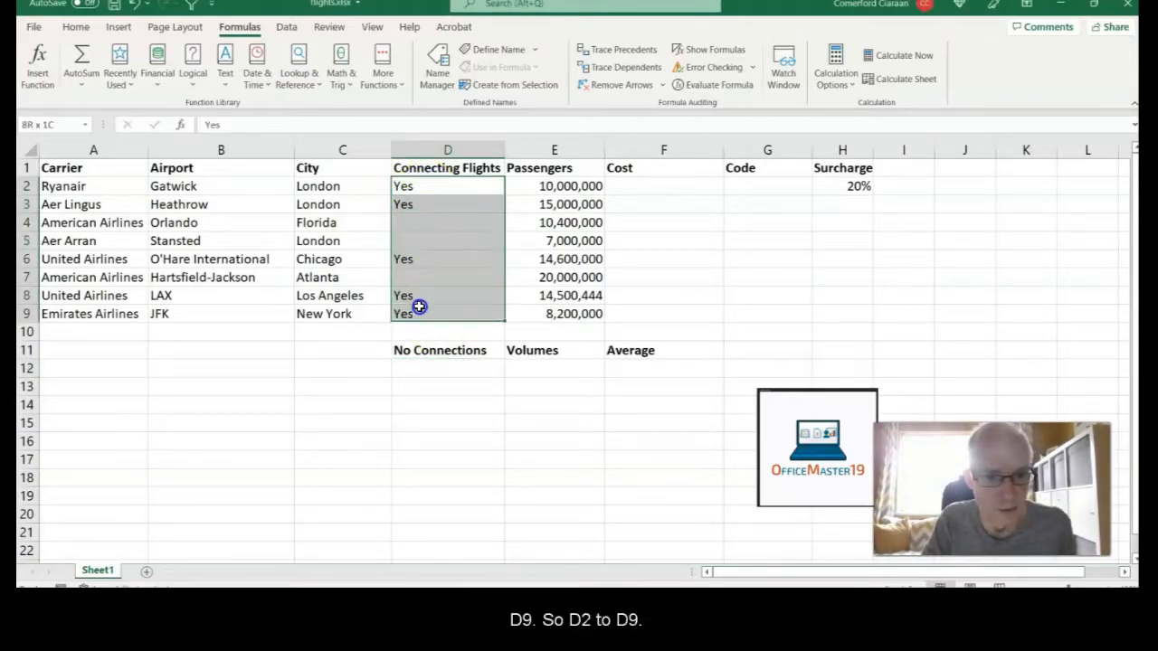
click(409, 222)
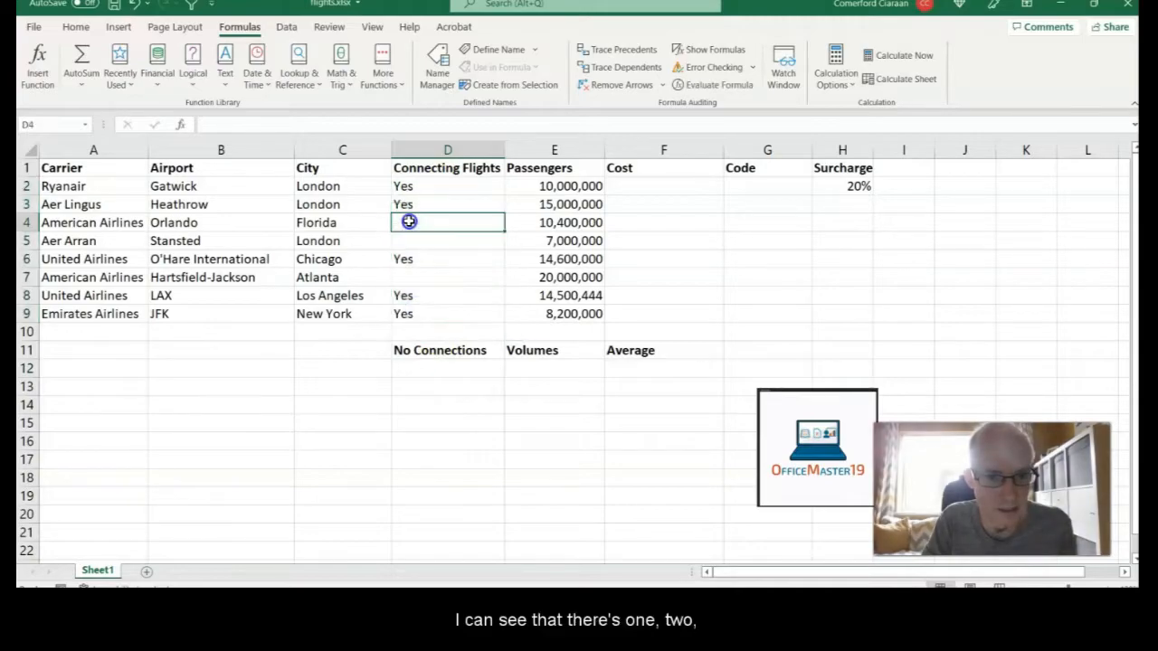
click(439, 283)
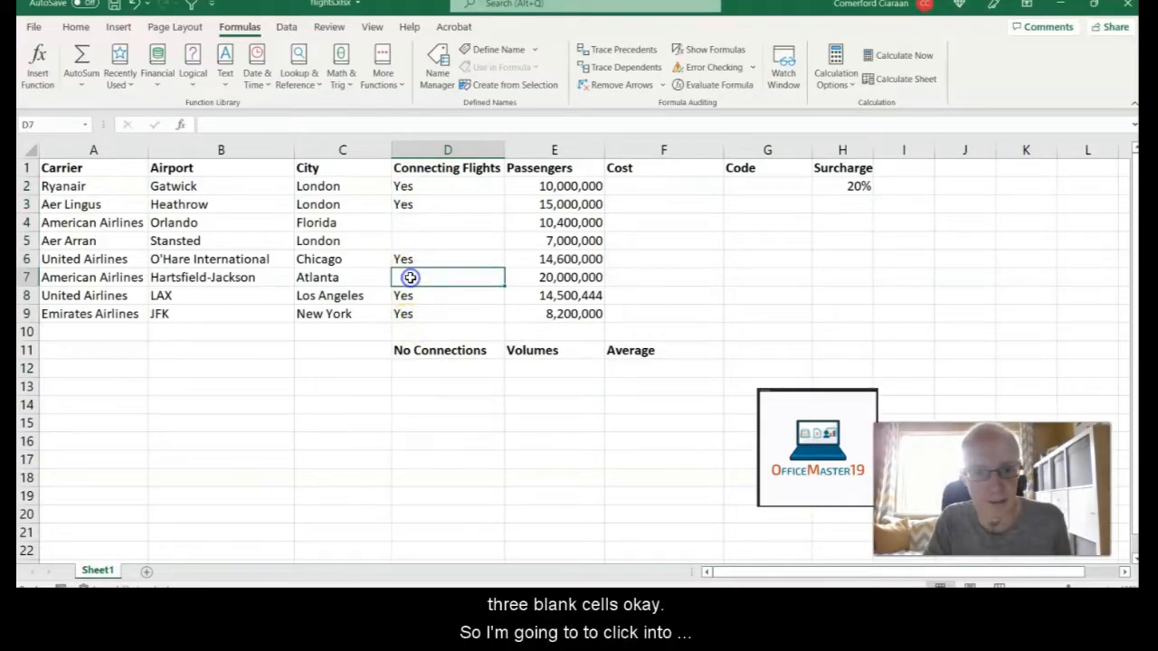
click(427, 370)
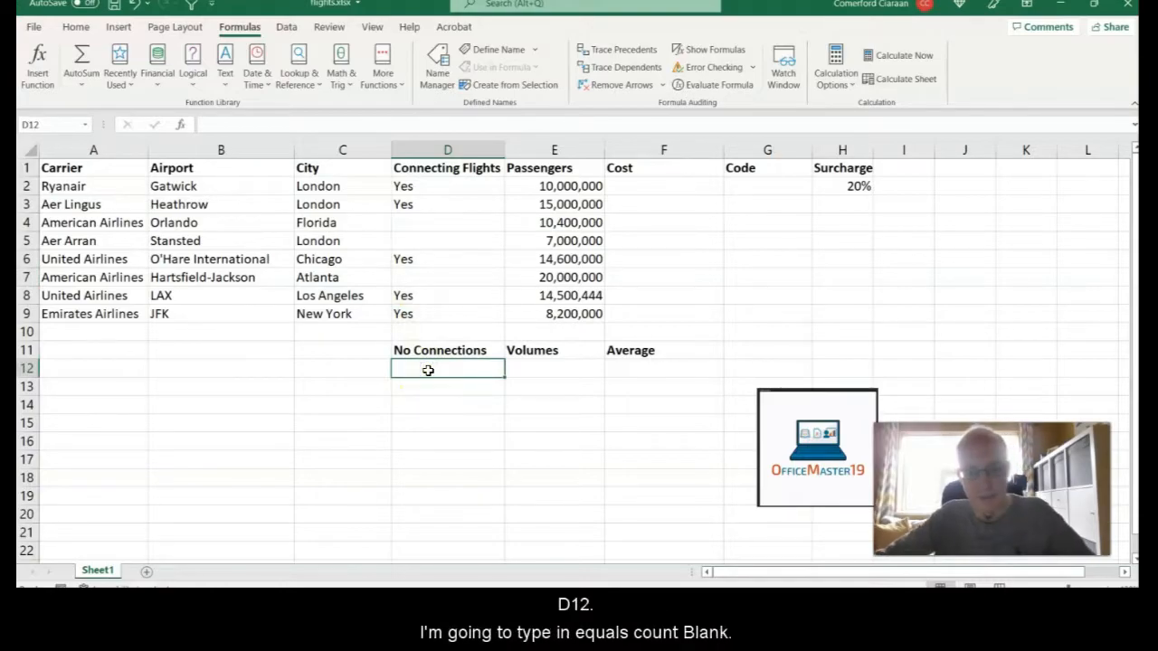
text(=cokunt)
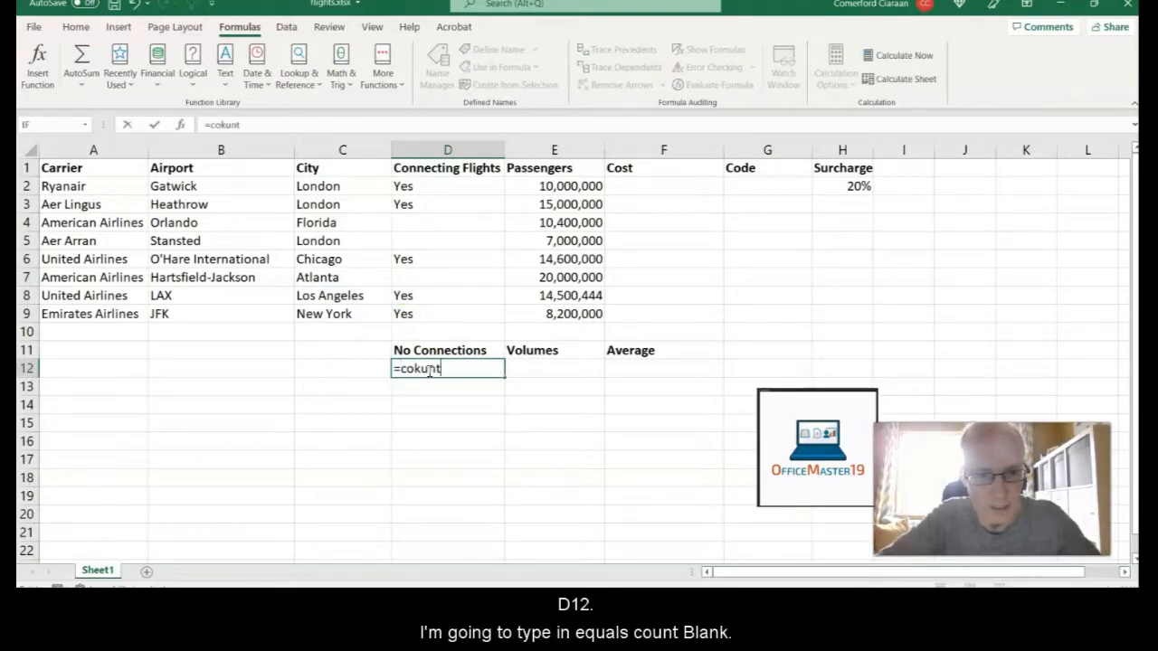
key(BackSpace)
key(BackSpace)
key(BackSpace)
key(BackSpace)
text(u)
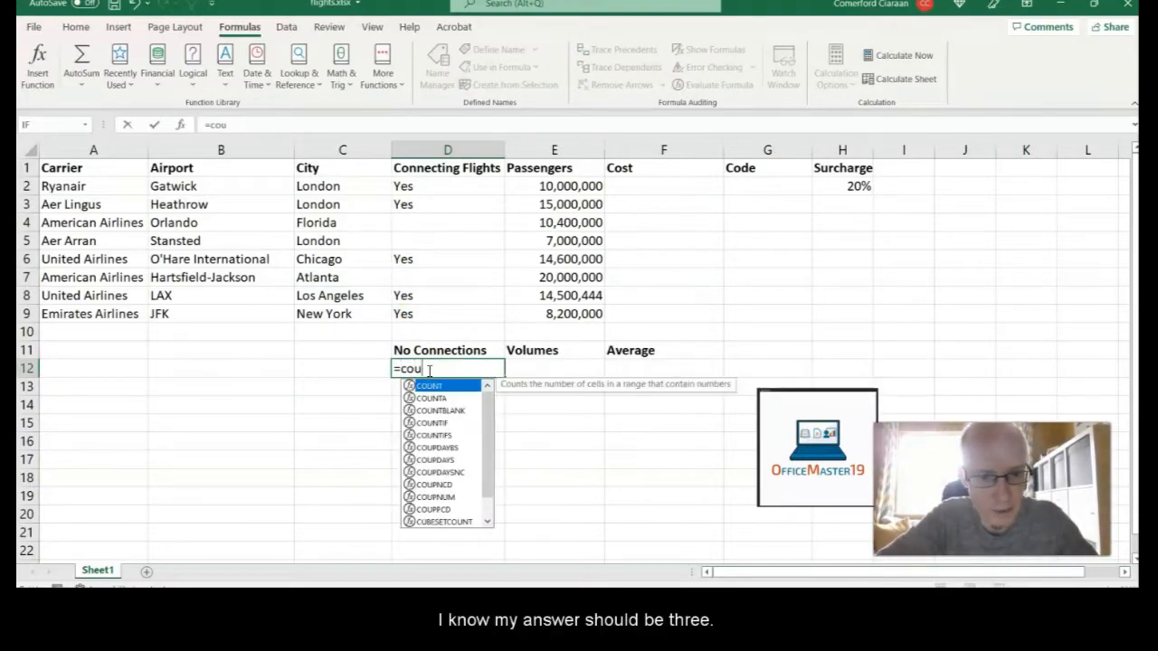
text(ntblank()
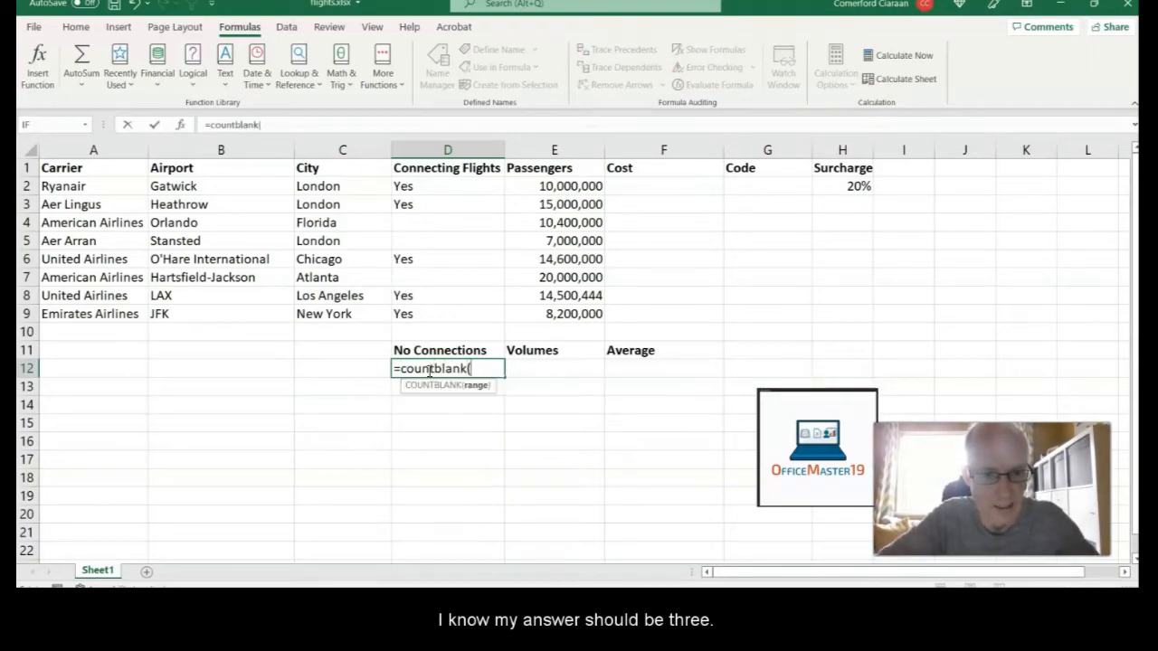
text(d2:d9)
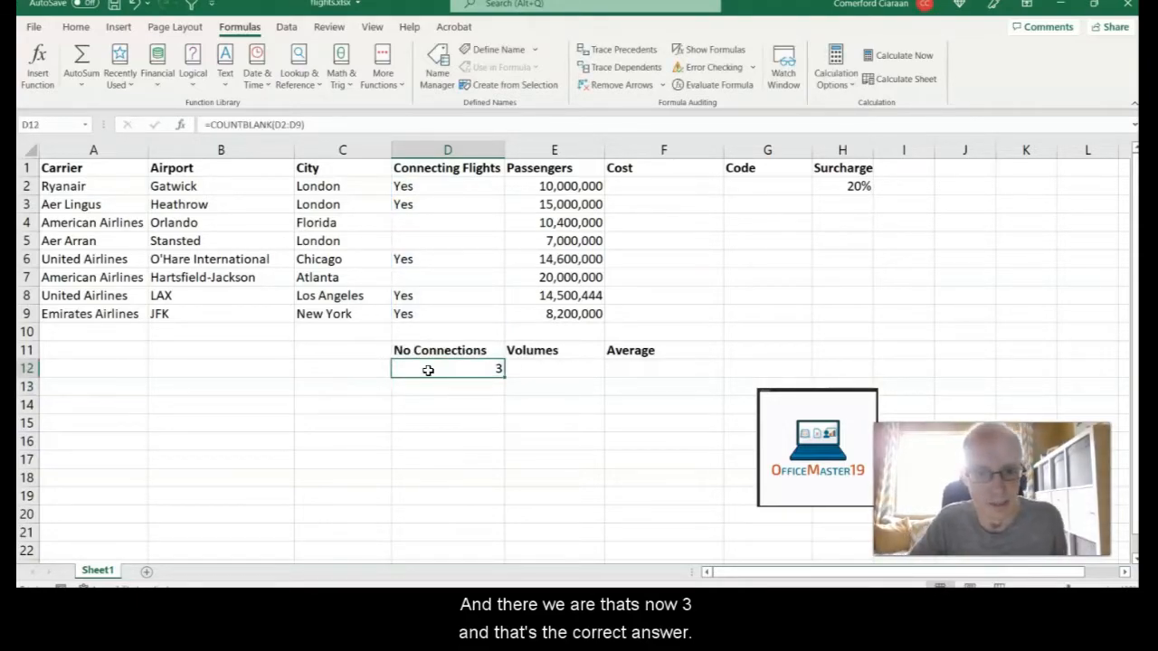
Step: Insert an IF function in the Volumes cell E12 with the logical test E2>14000000
key(Right)
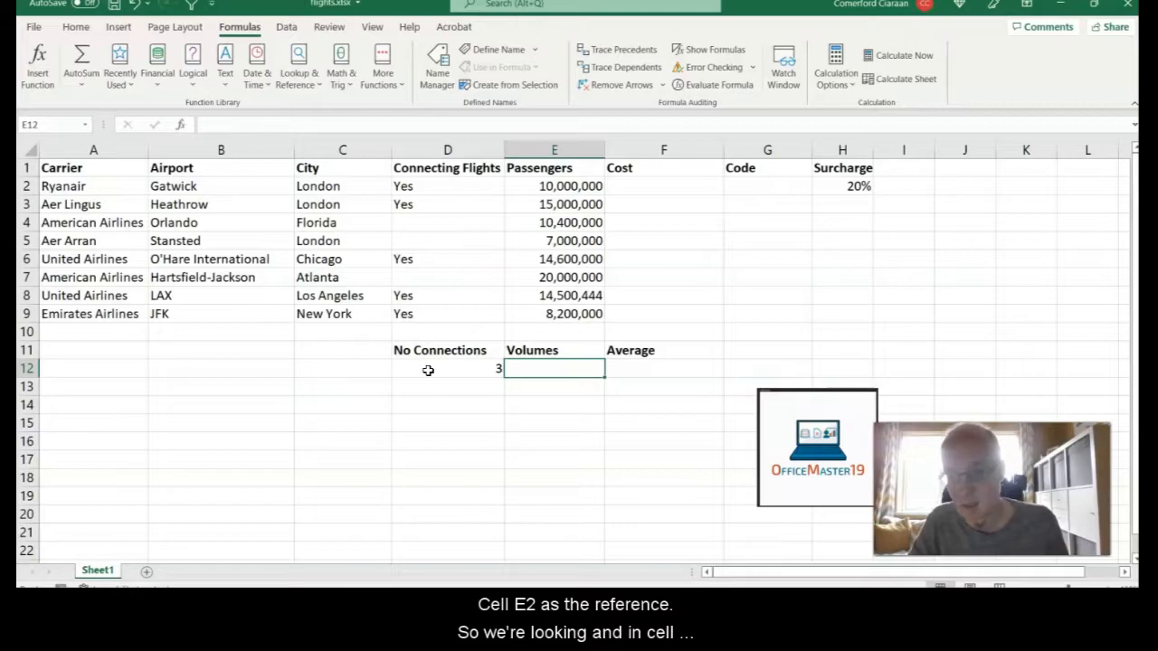
click(539, 186)
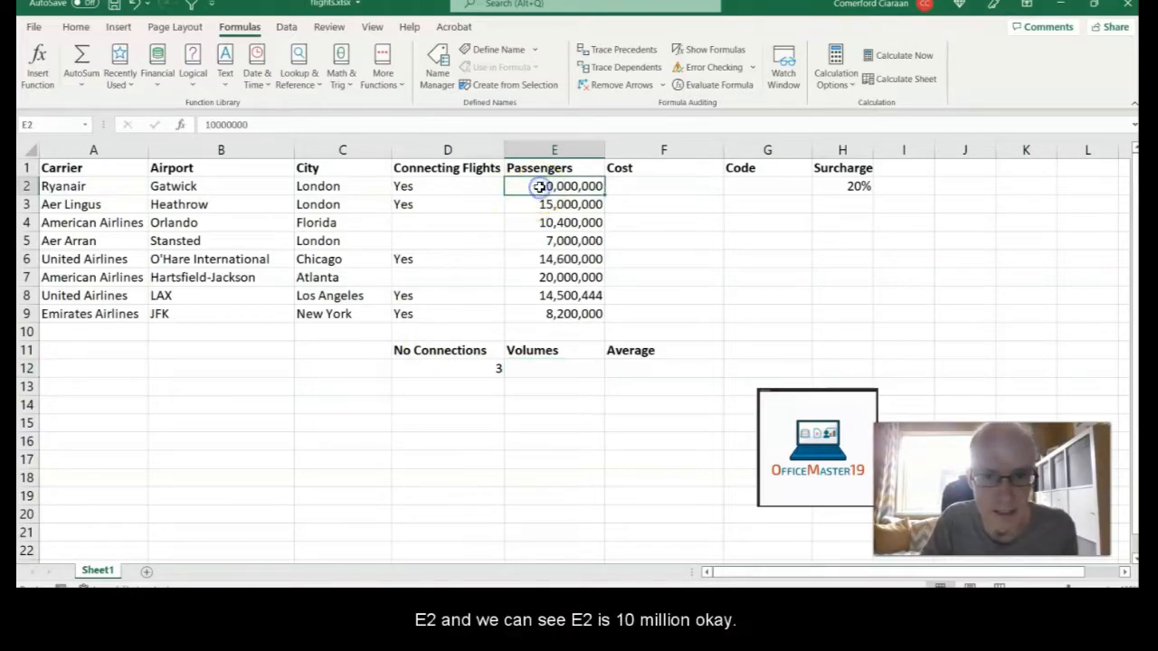
click(537, 367)
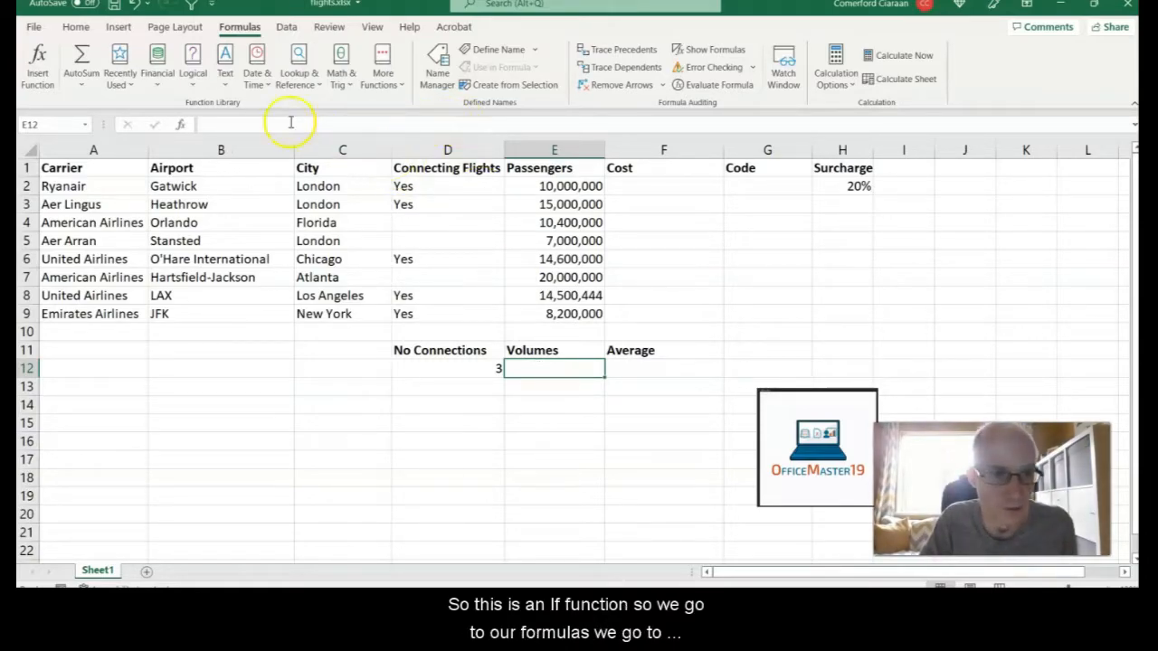
click(192, 76)
click(204, 184)
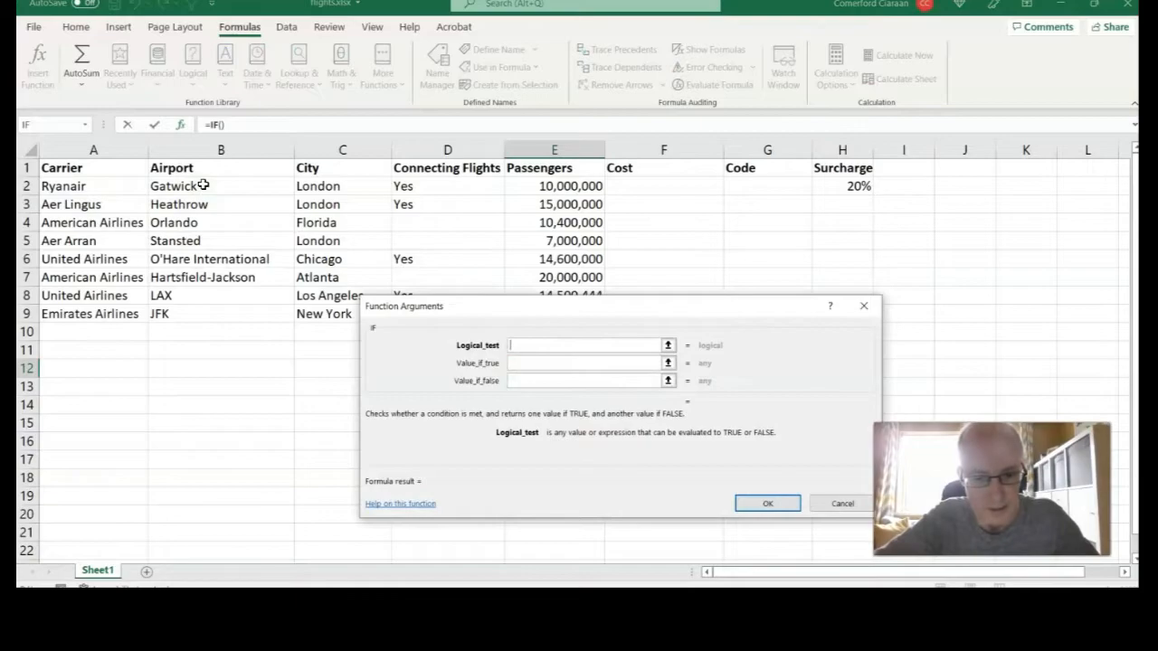
text(e2>14000000)
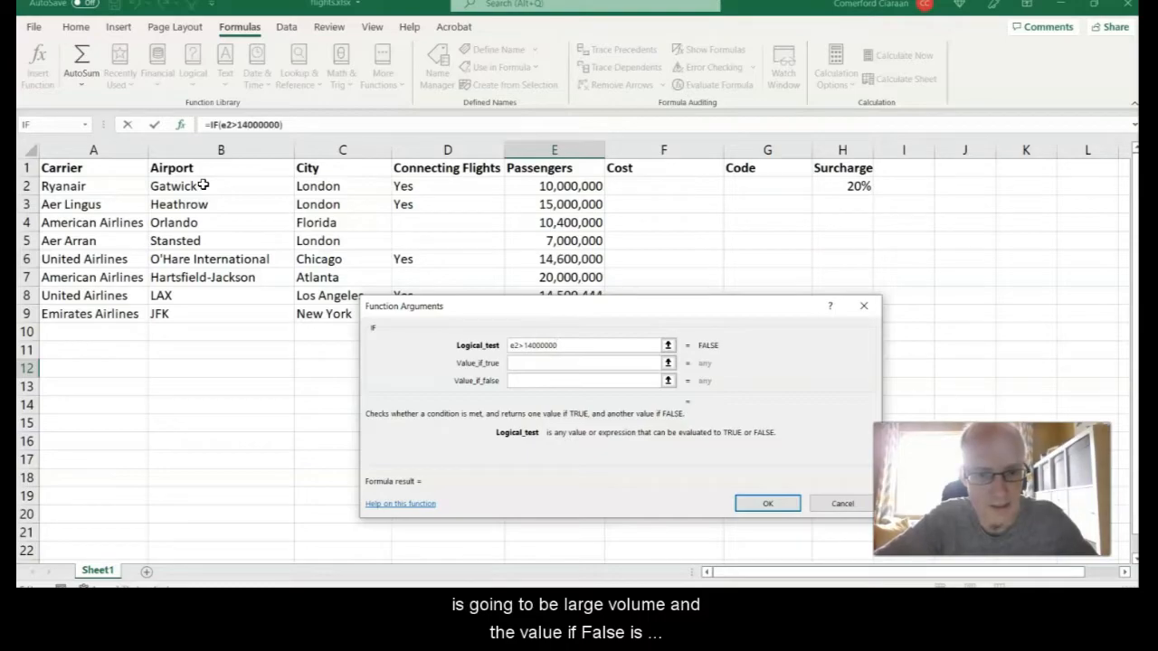
Step: Complete the IF function so it returns "Large Volume" when true and "Small Volume" when false
key(Tab)
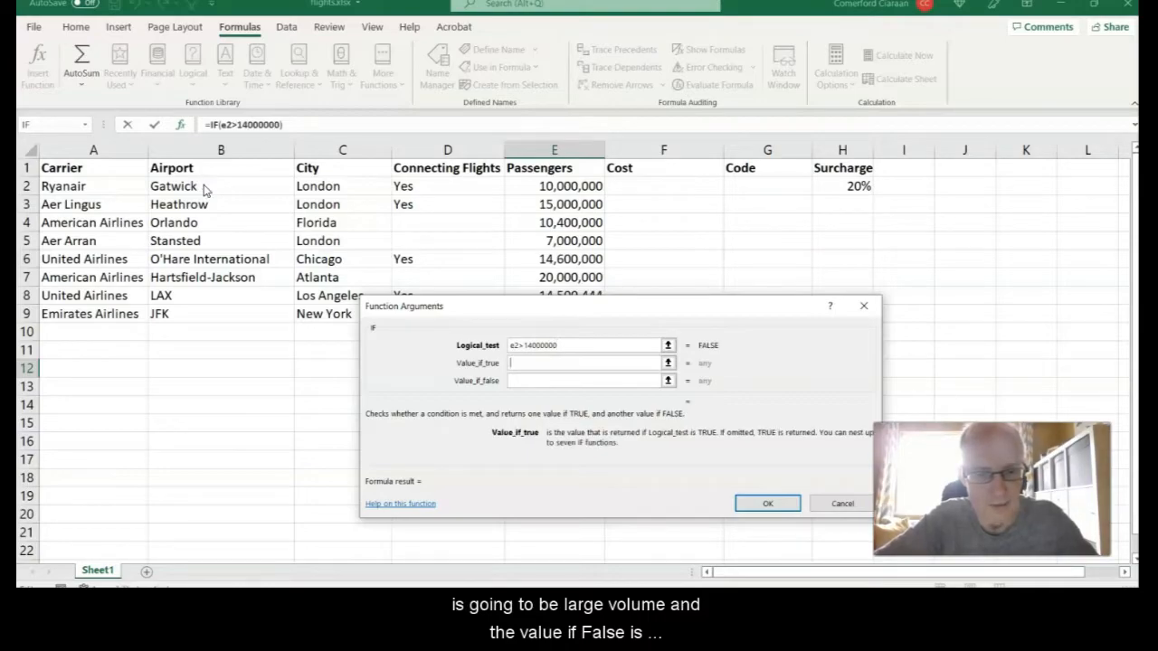
text(La)
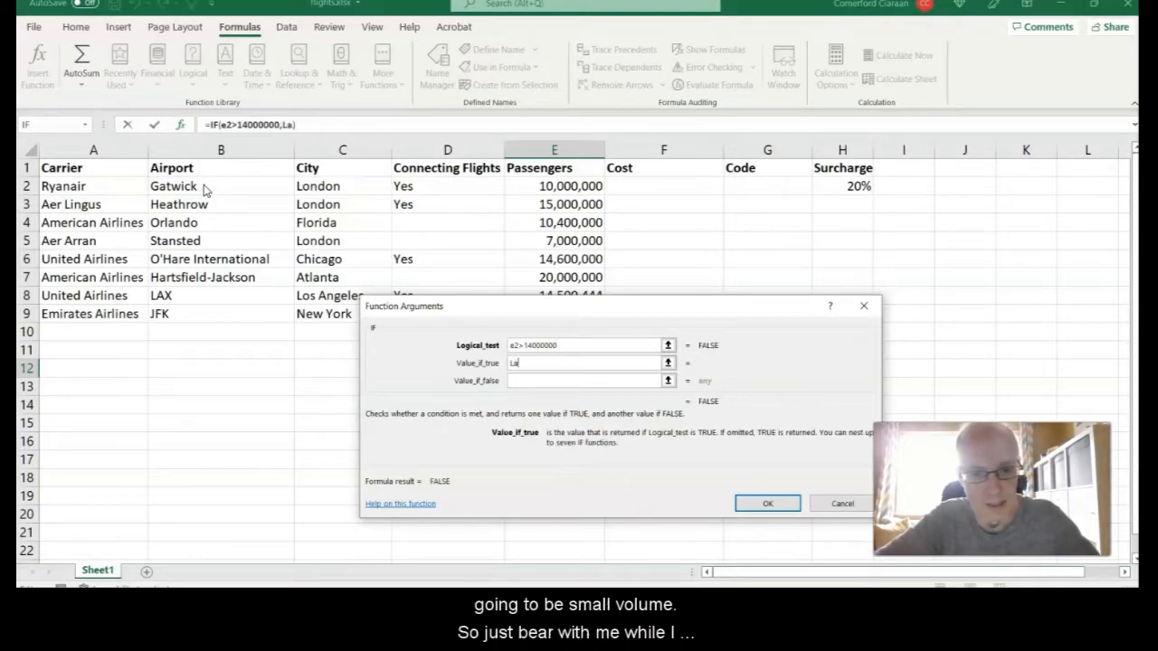
text(rge Volume)
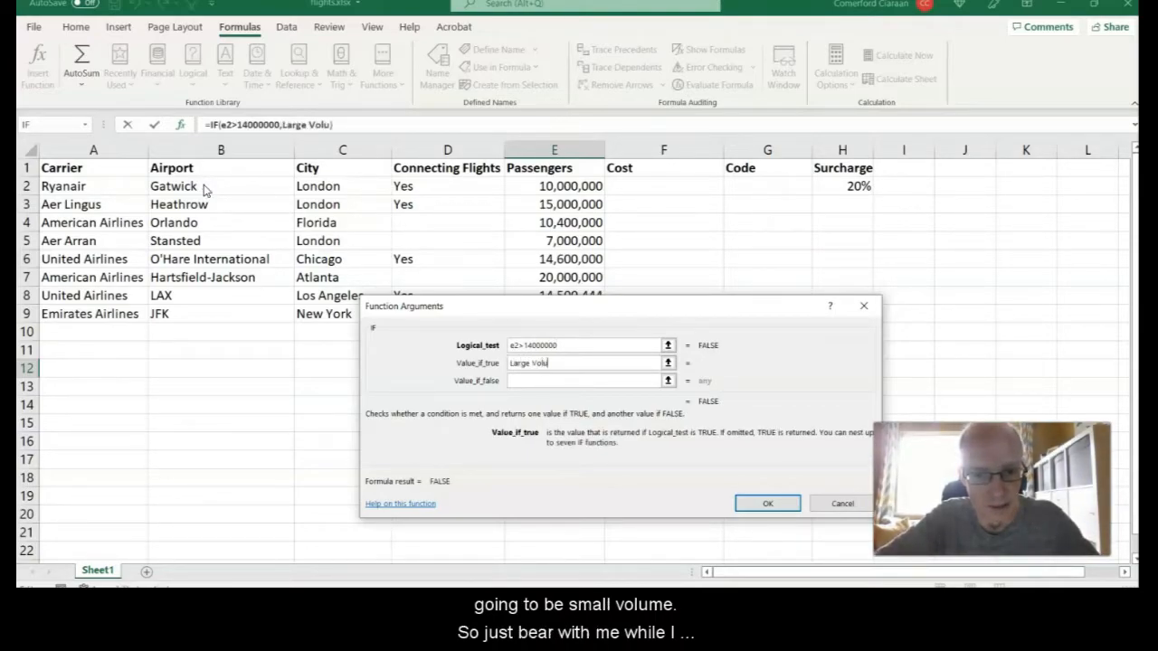
key(Tab)
text(Small Volume)
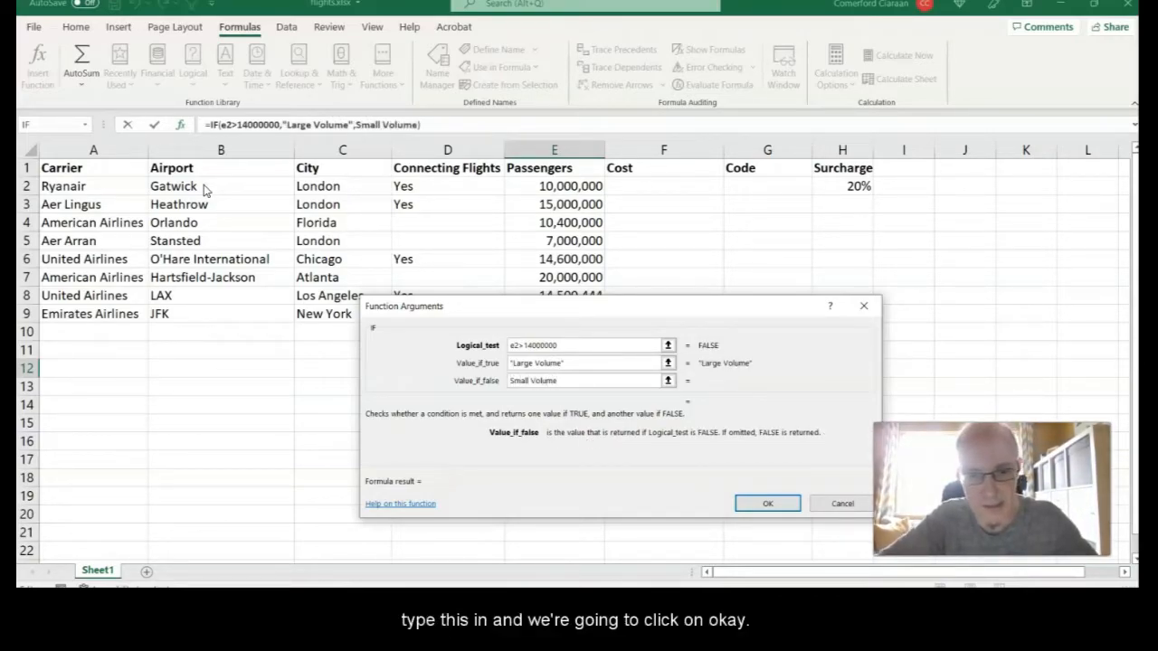
click(756, 502)
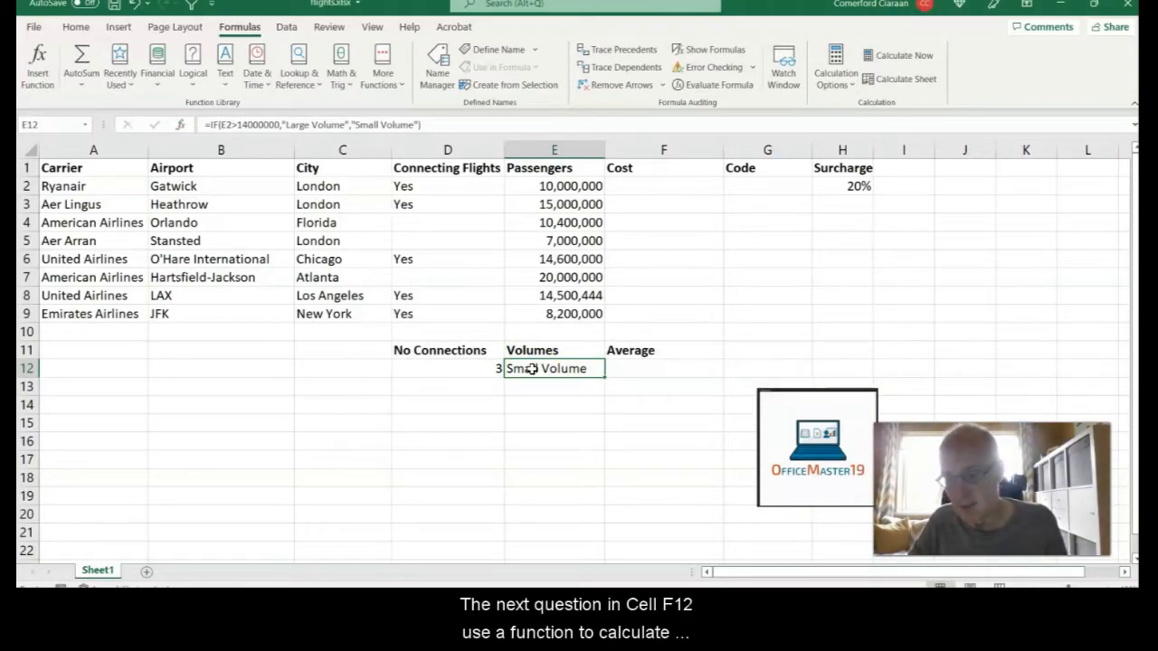
Step: Calculate the average number of passengers in F12 with =AVERAGE(E2:E9)
click(645, 369)
text(=av)
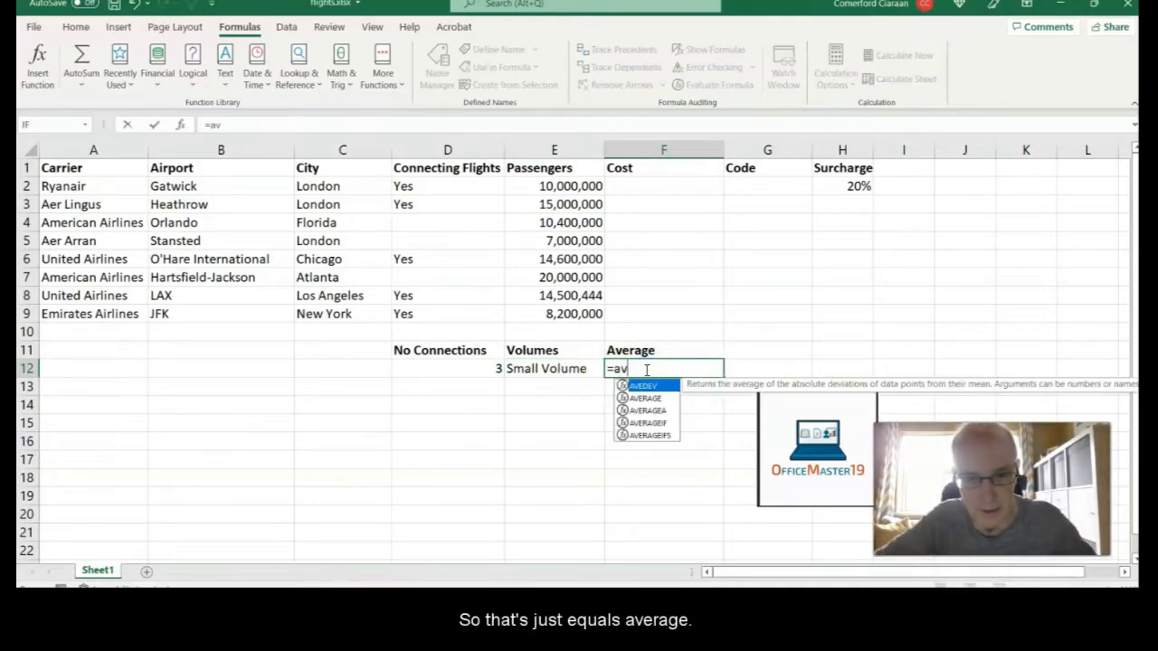
text(erage()
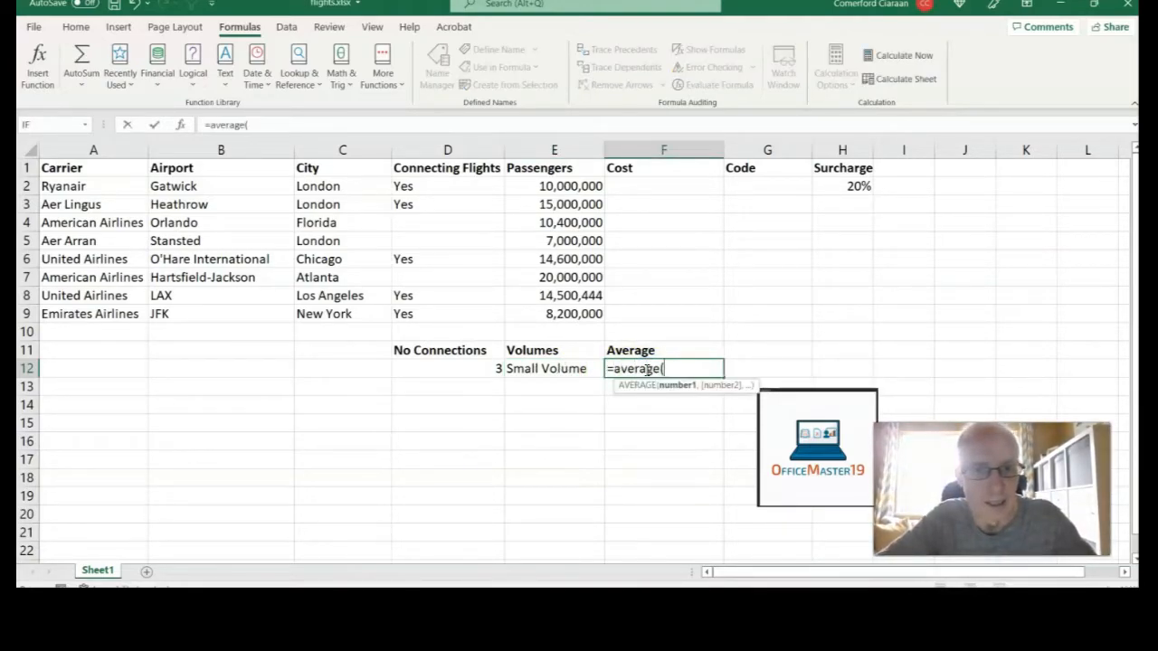
text(e2:e9))
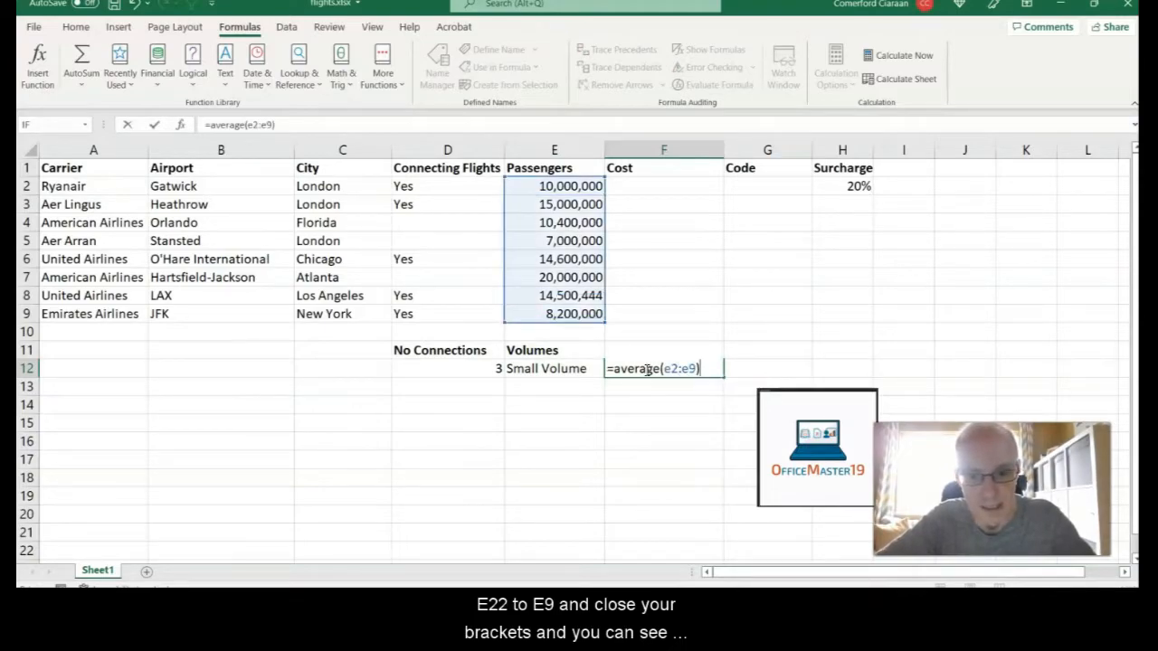
key(Return)
click(645, 369)
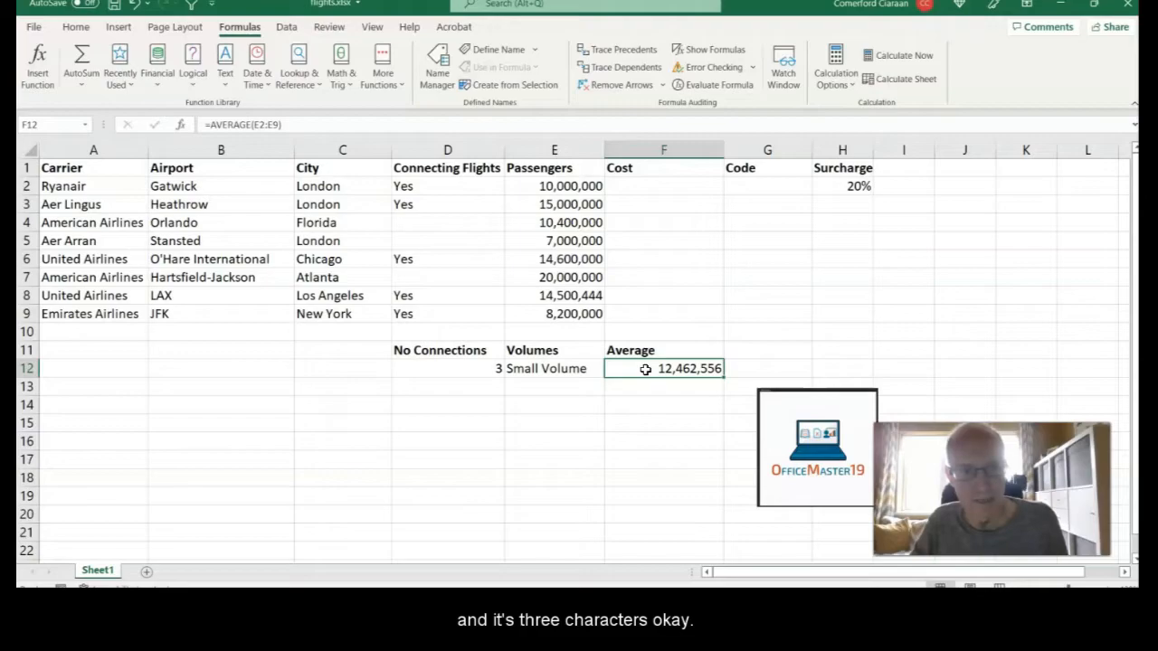
Step: Enter =UPPER(LEFT(B2,3)) in the Code cell G2 to extract the airport name's first three characters in upper case
click(198, 185)
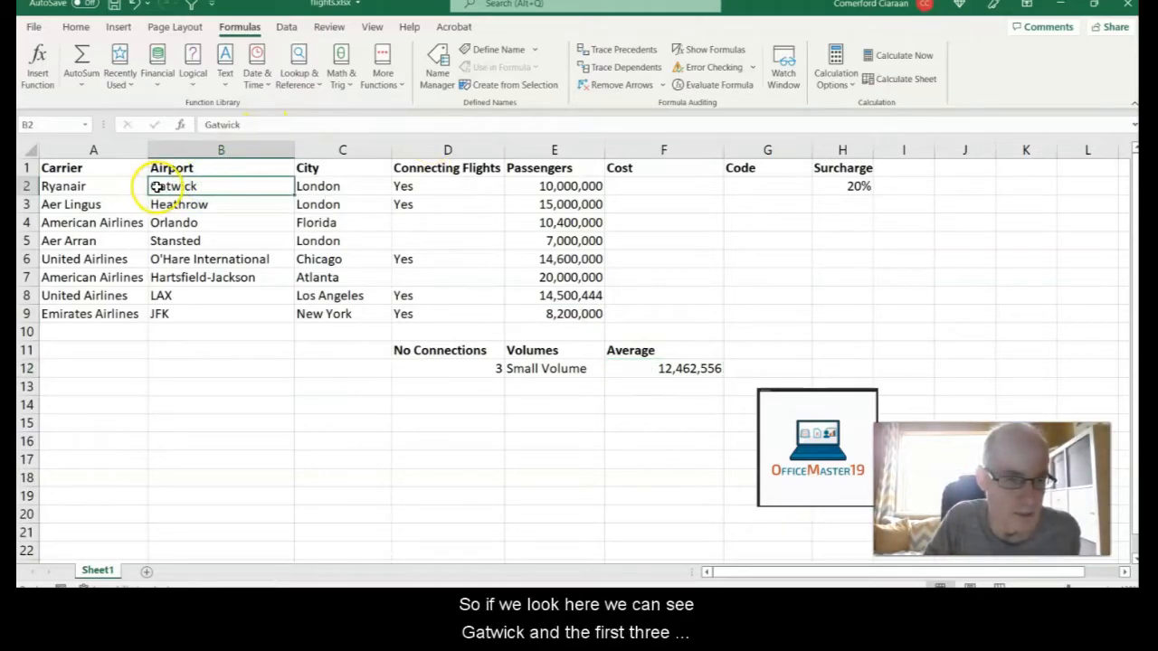
click(161, 205)
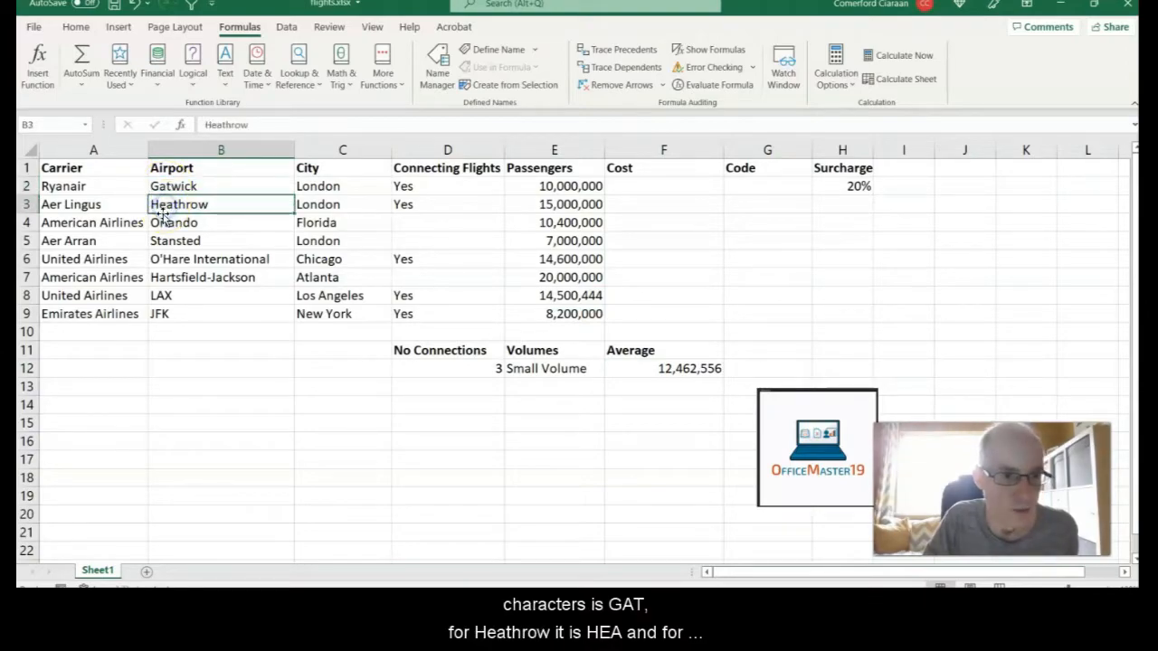
click(158, 224)
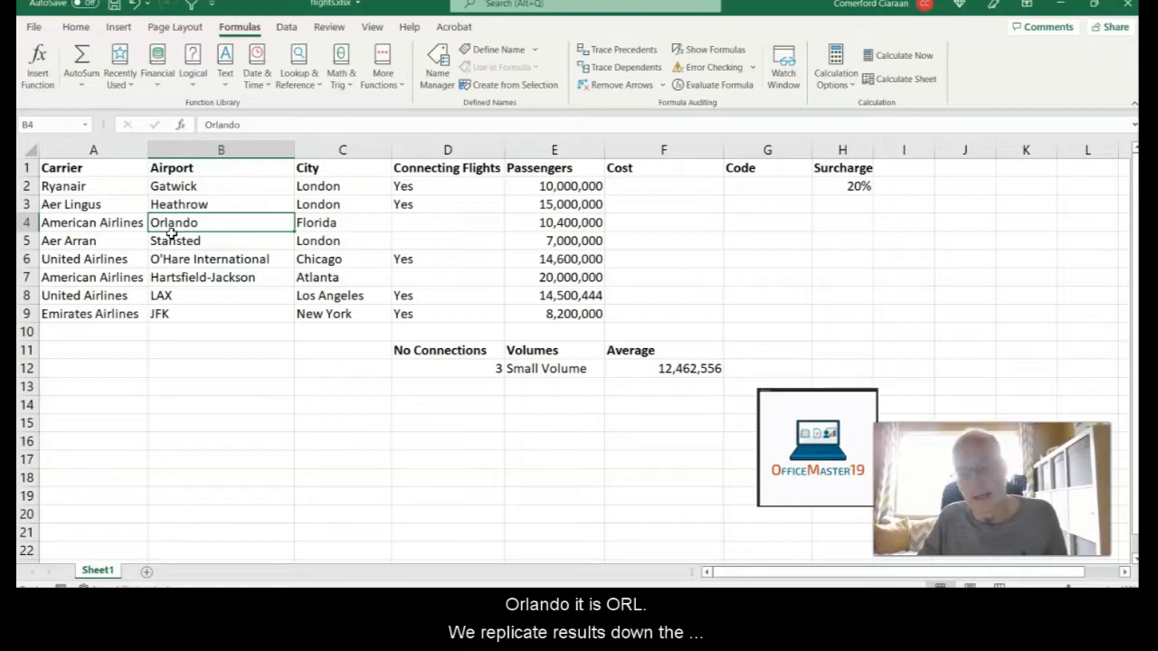
click(755, 188)
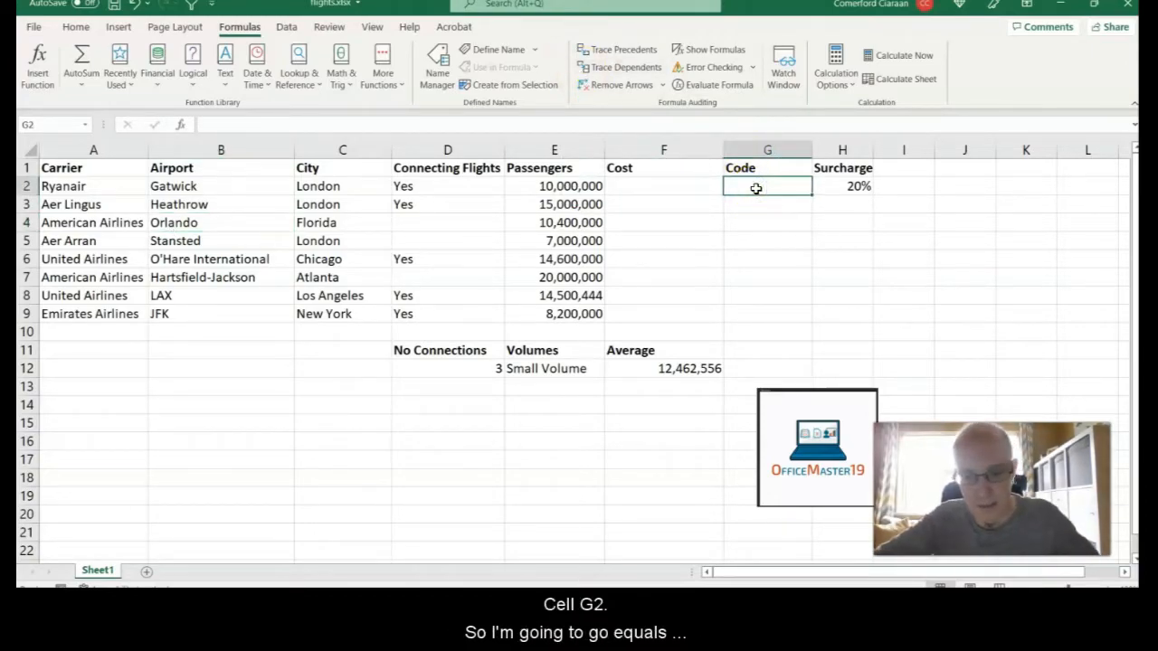
text(upper)
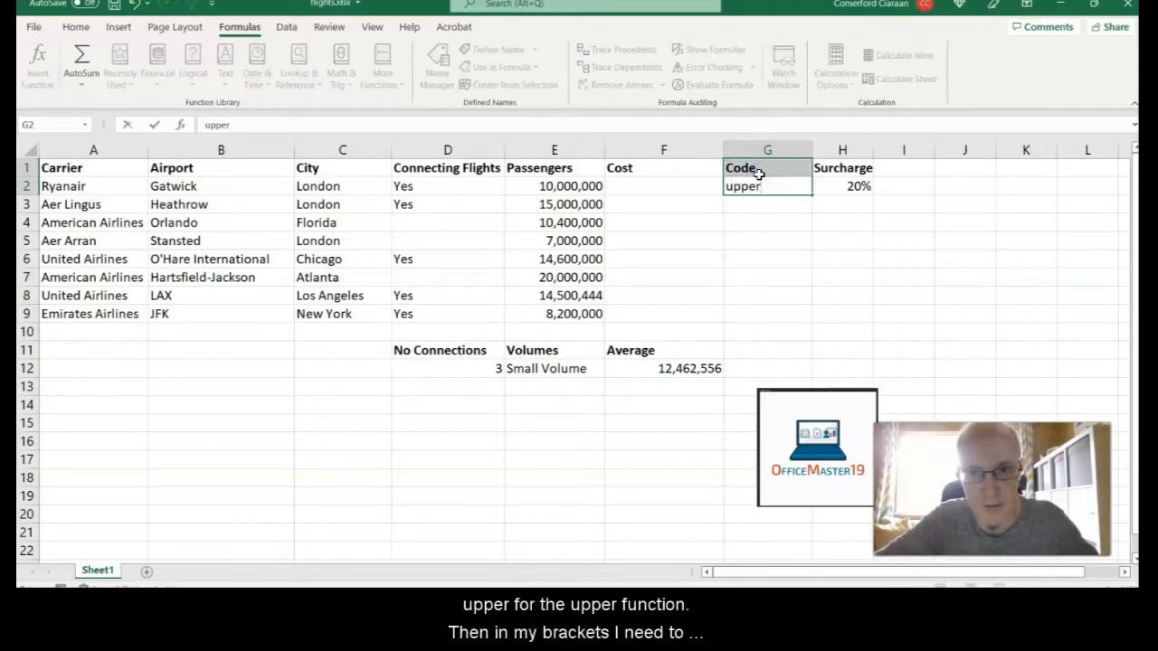
text((left()
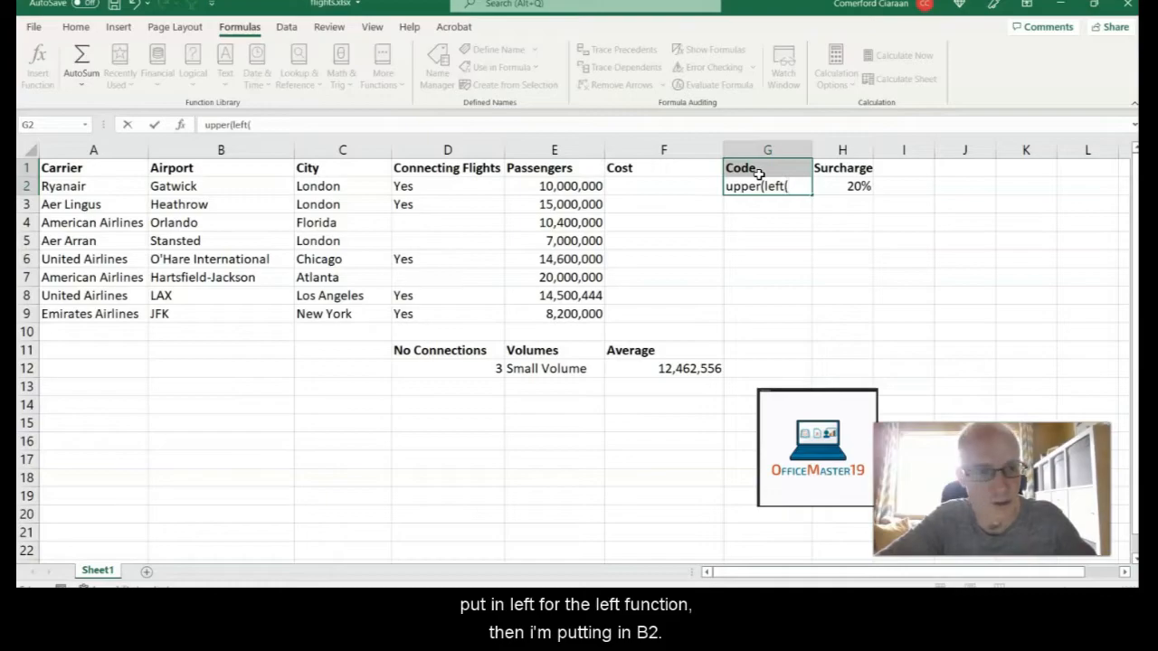
text(b2)
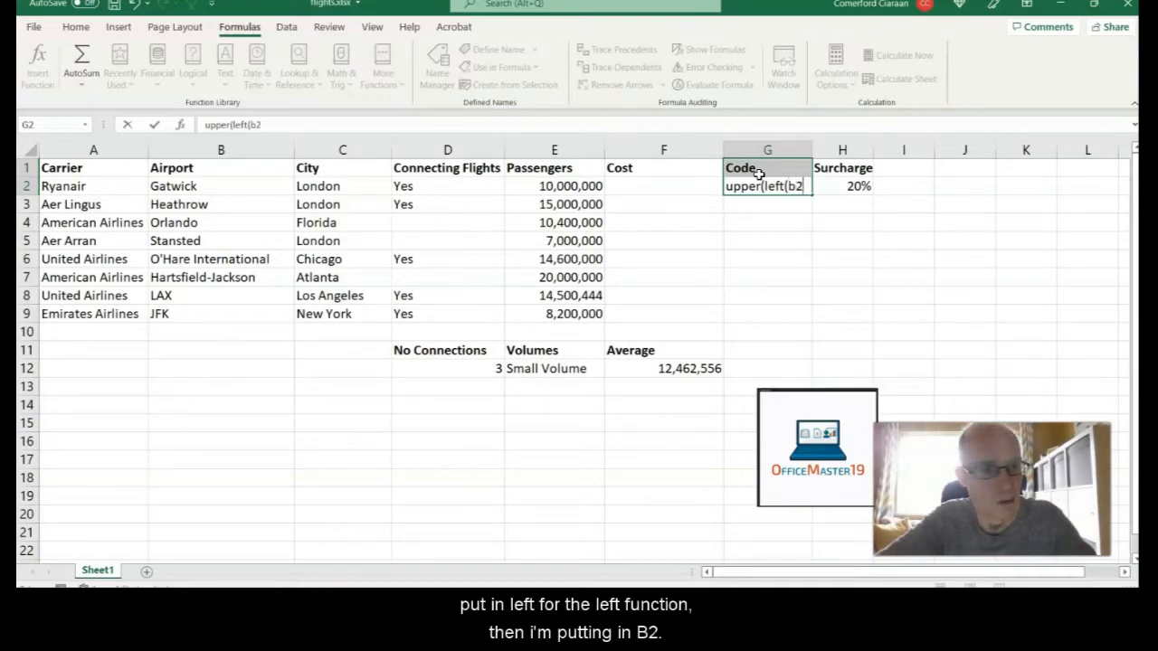
text(,3)
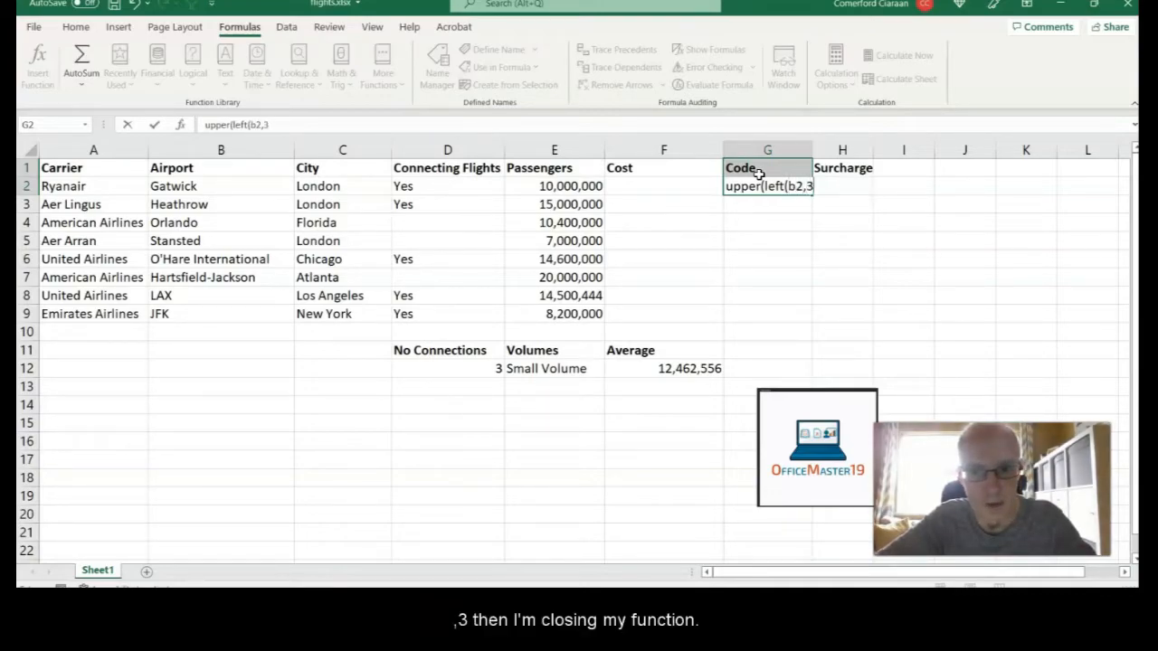
text()))
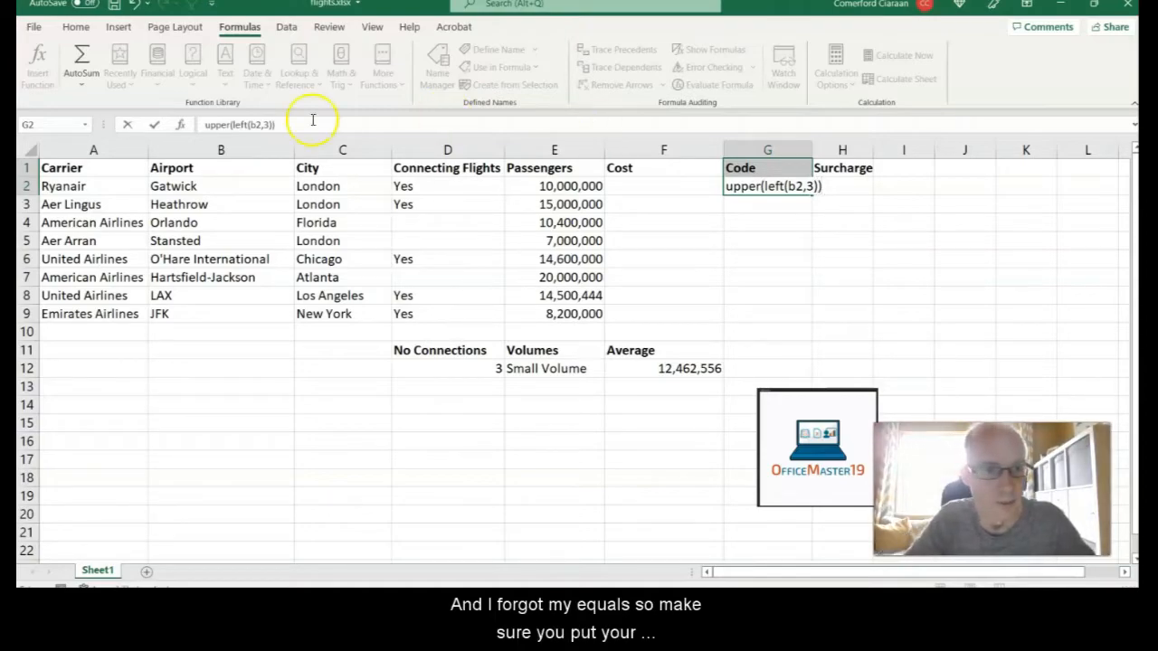
click(206, 124)
text(=)
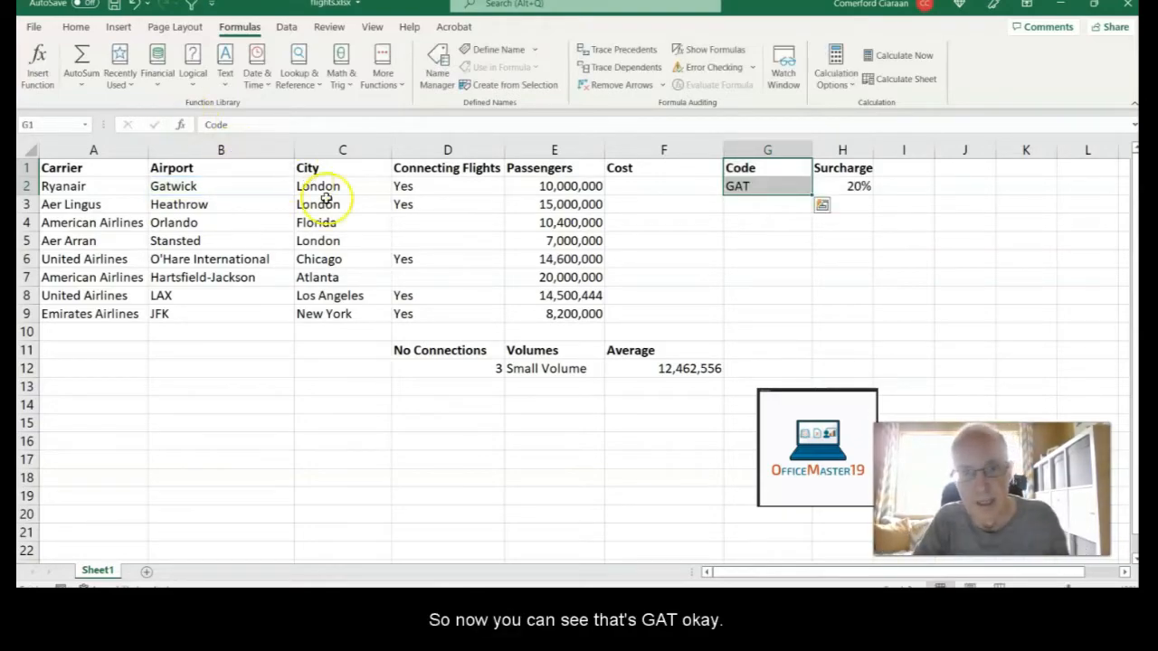
Step: Replicate the Code formula from G2 down the column to G9
click(748, 185)
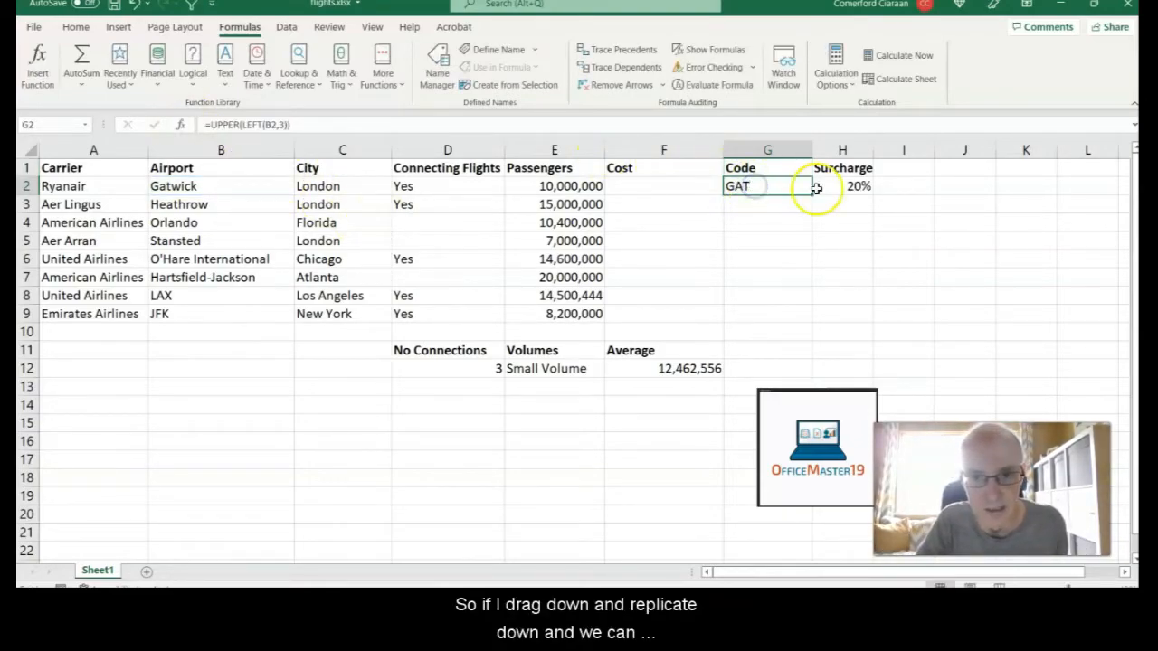
drag(812, 189, 792, 325)
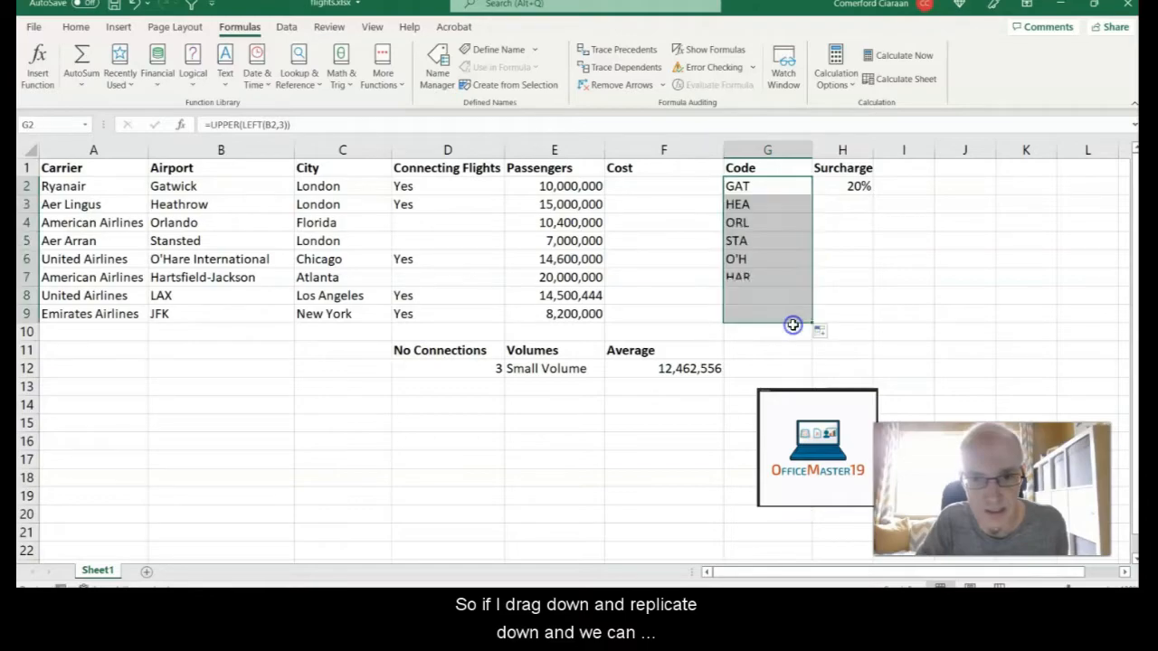
click(748, 204)
click(739, 225)
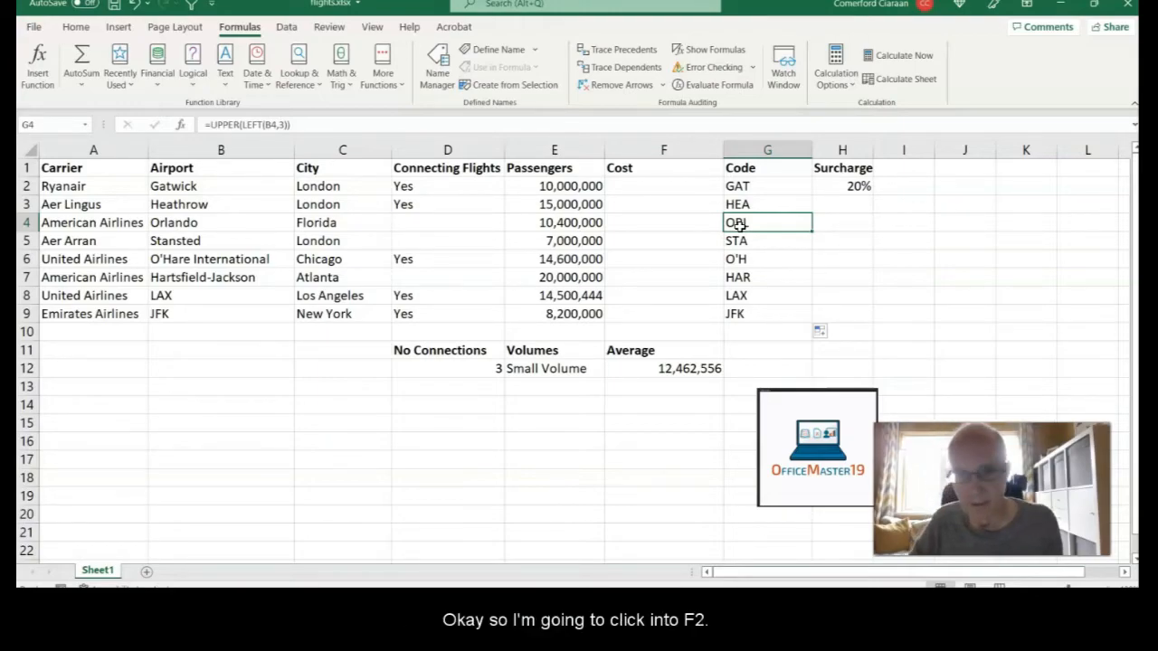
Step: Enter =E2*$H$2 in the Cost cell F2 to multiply passengers by the fixed surcharge cell
click(645, 186)
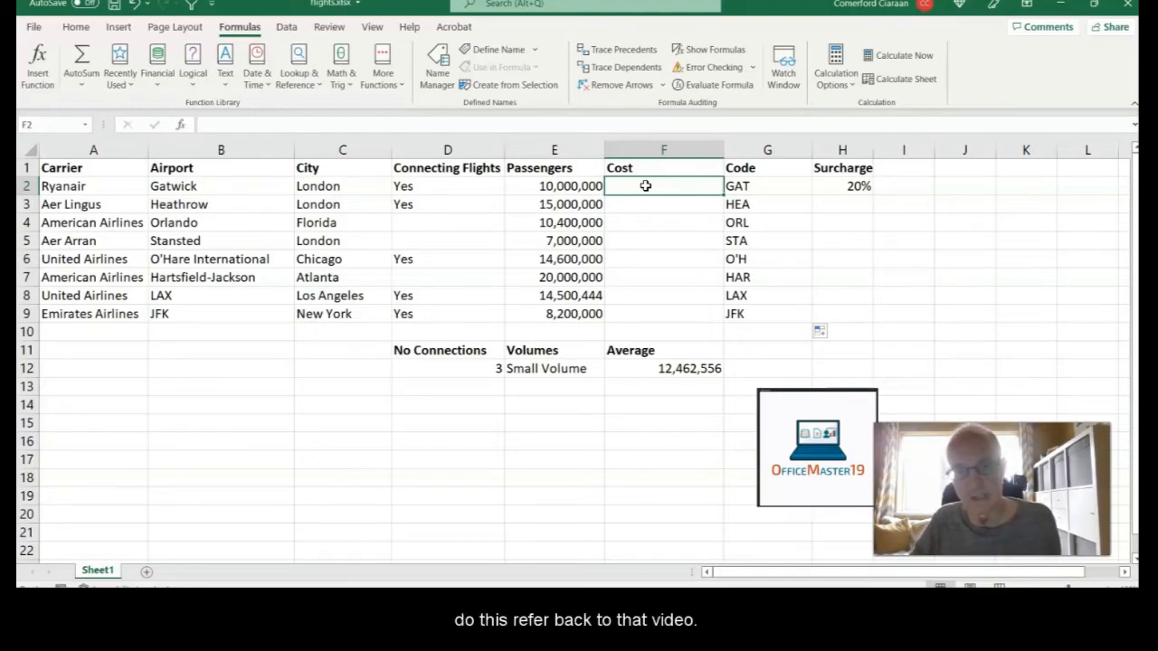
text(=)
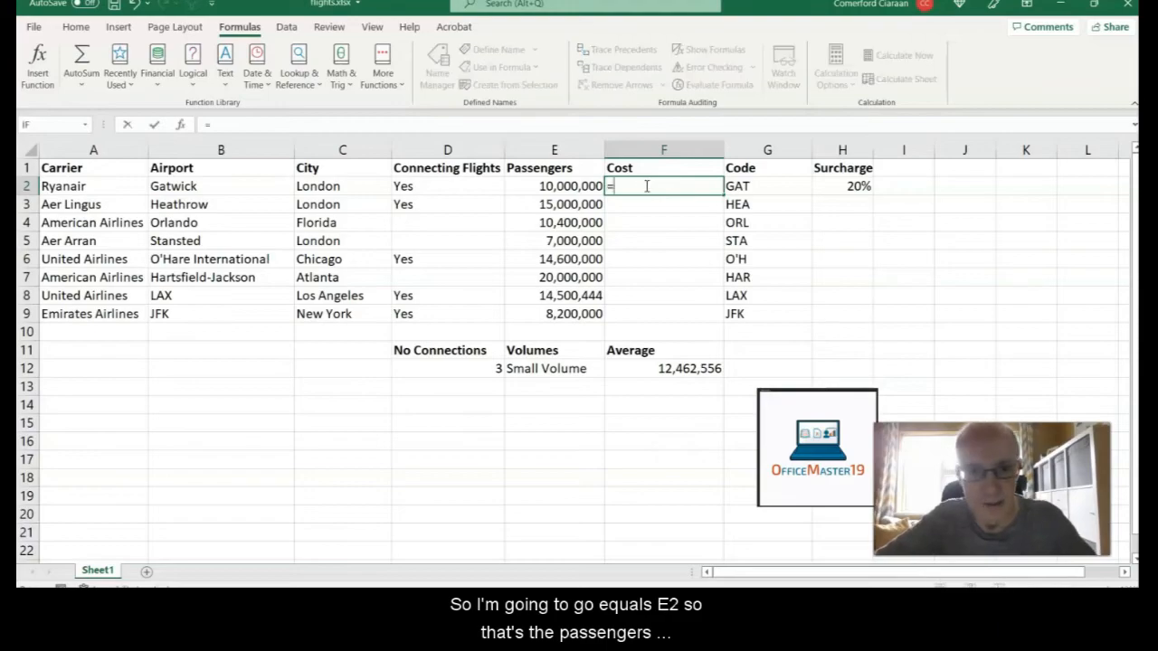
text(e2*)
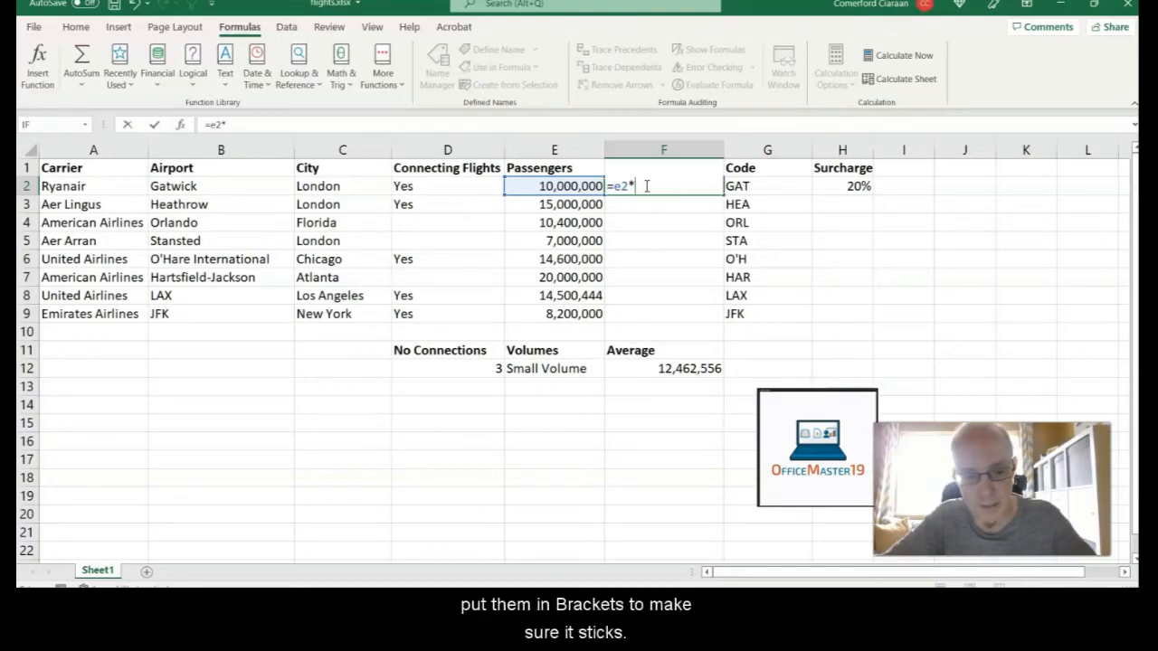
text($H$2)
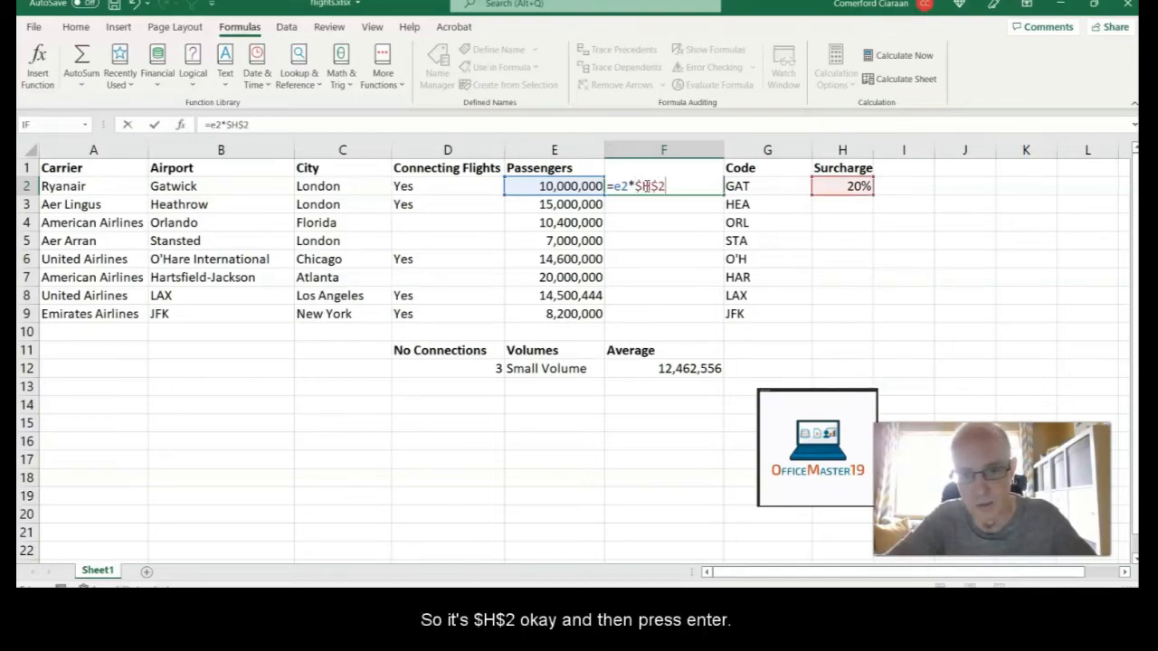
key(Return)
Step: Replicate the Cost formula from F2 down the column to F9
click(646, 185)
drag(723, 196, 696, 317)
click(641, 371)
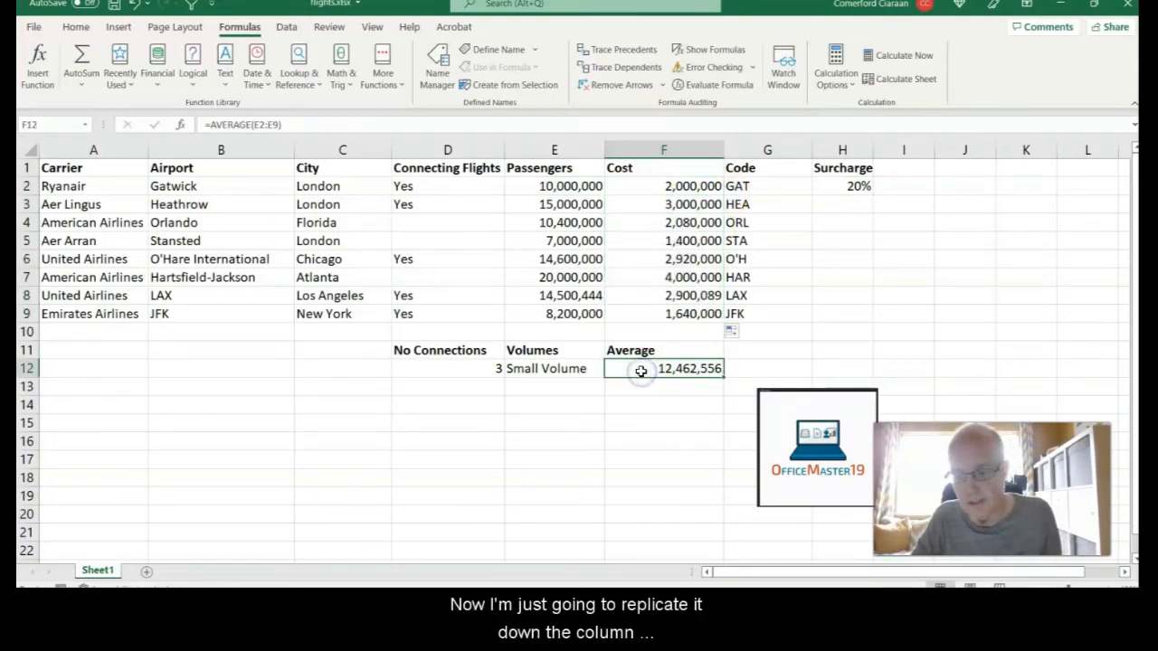